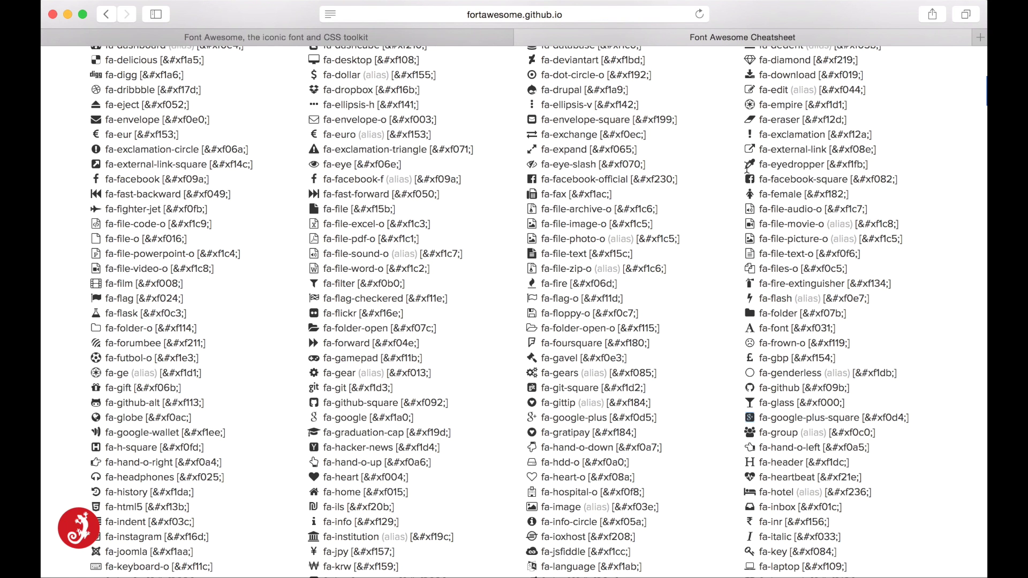
Scroll the Font Awesome Cheatsheet icon list in Safari to inspect the icons
scroll(667, 213, "up", 5)
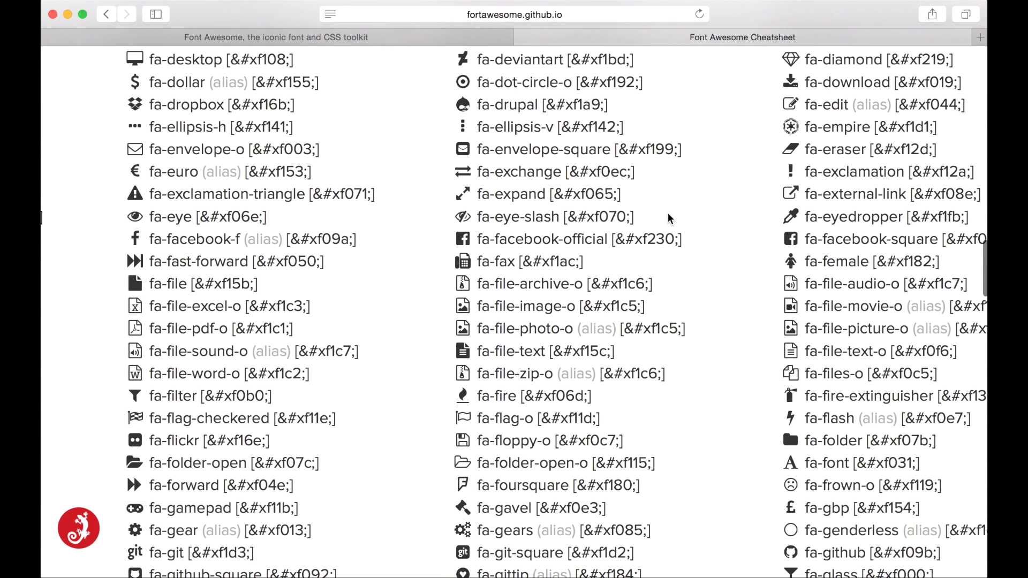
Play the Final Cut Pro timeline to preview the social-icon title over the cityscape
key("super+Tab")
key("super+Tab")
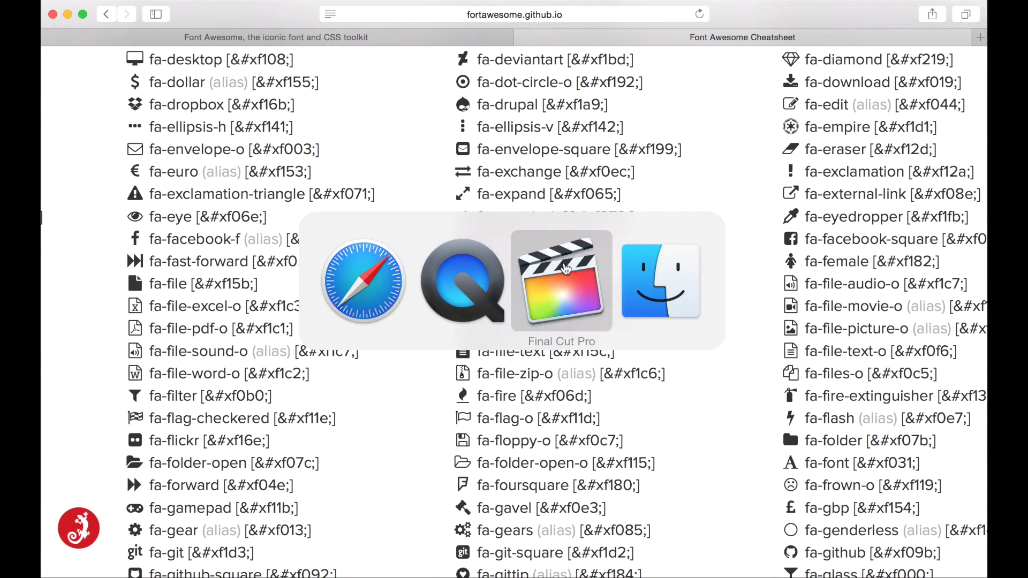
key("space")
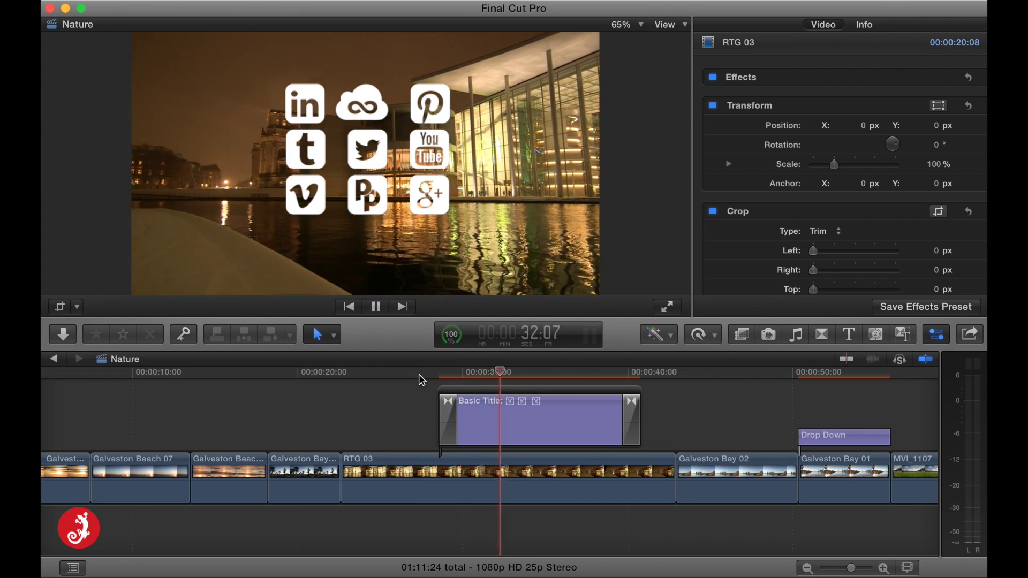
key("space")
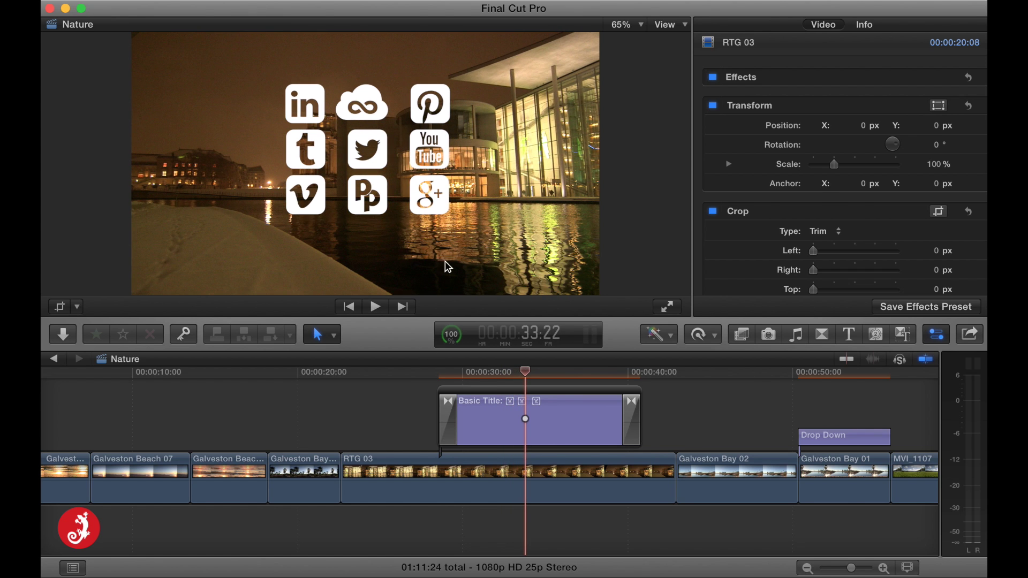
Select the Basic Title clip at frame 35:18 to show its text settings
left_click(460, 125)
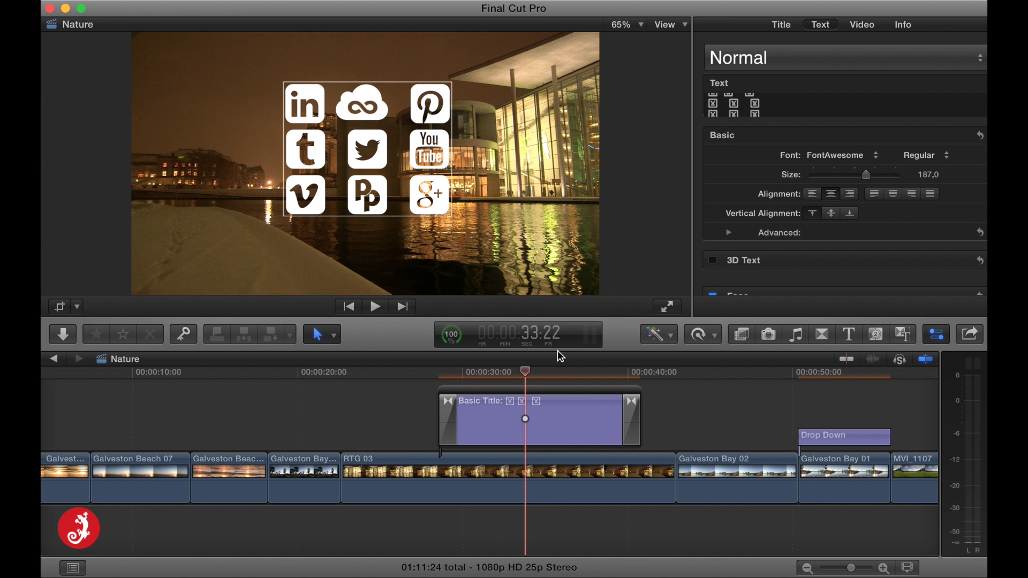
left_click(560, 377)
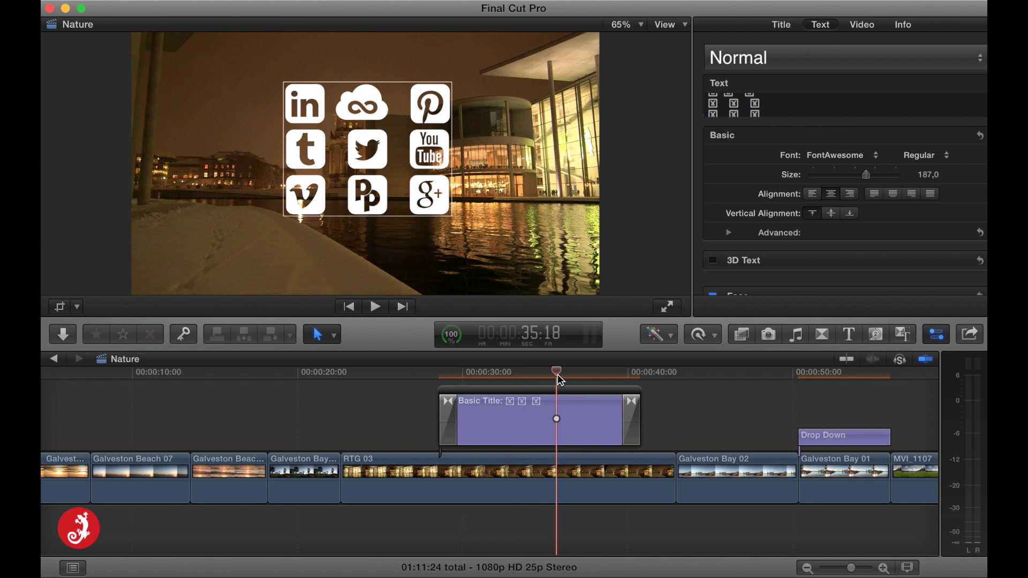
left_click(585, 420)
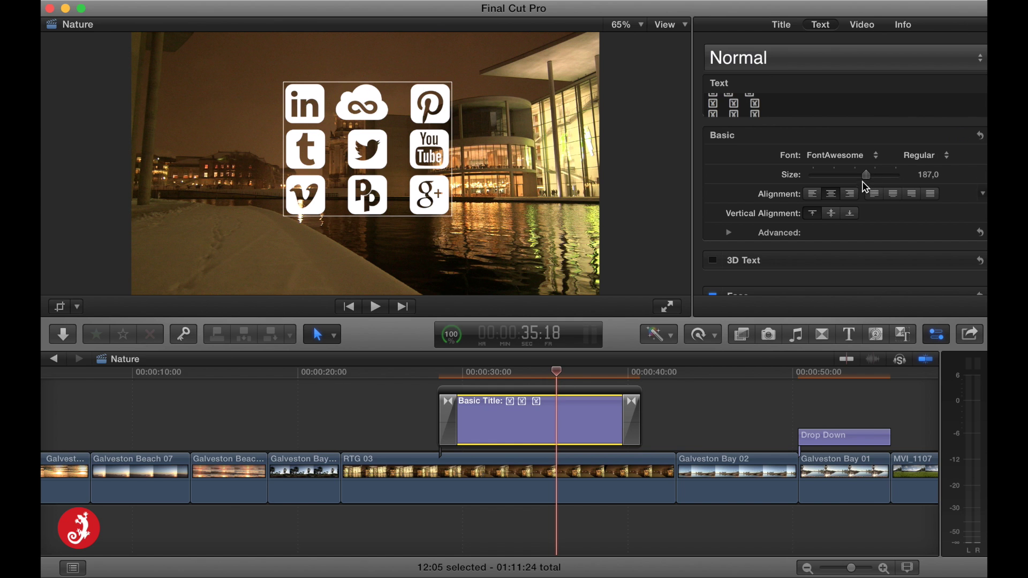
Resize the FontAwesome icon grid, trying sizes 288 and 400, then settling on 210
left_click_drag(869, 175, 897, 173)
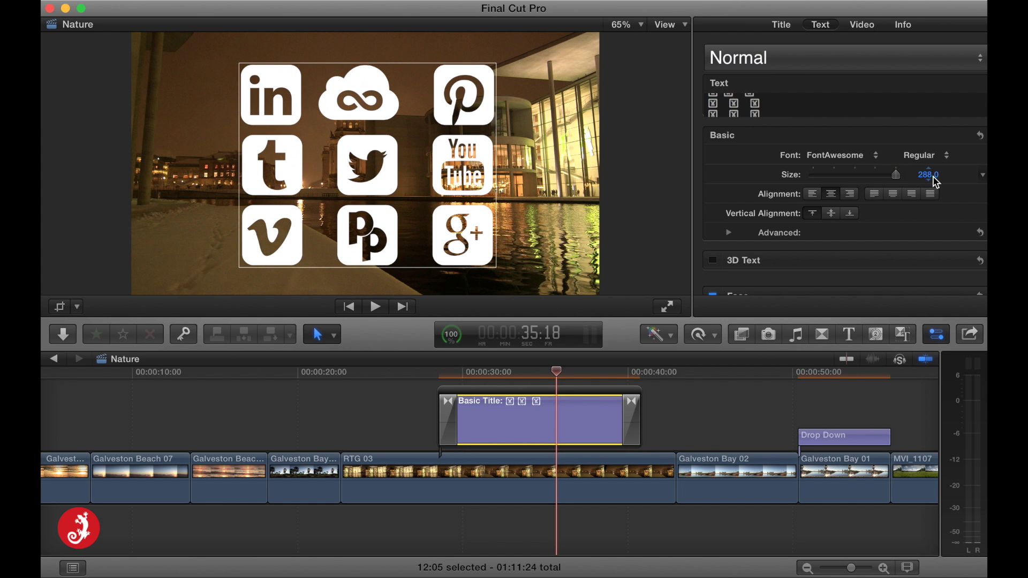
left_click(929, 175)
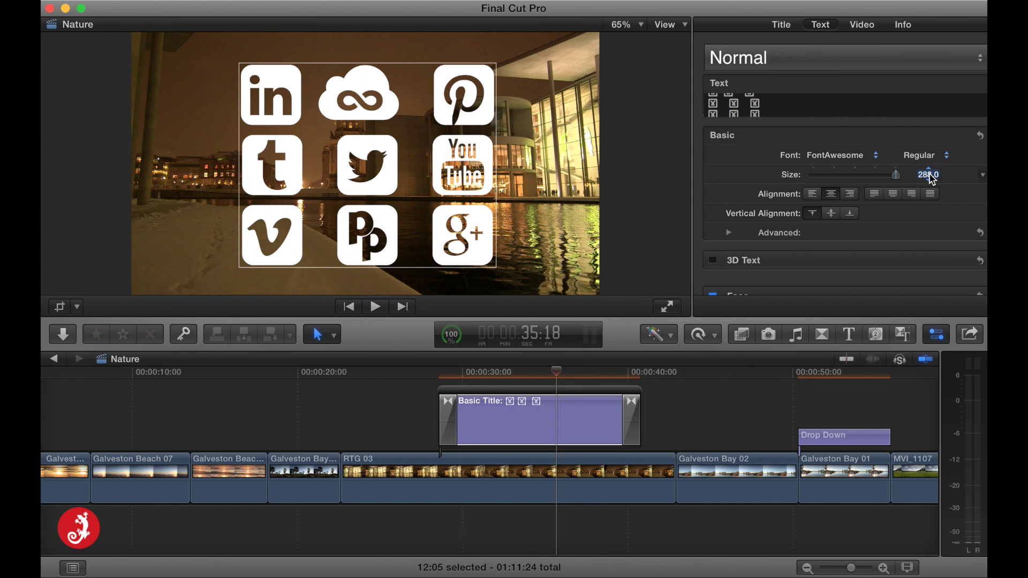
type("400")
key("Return")
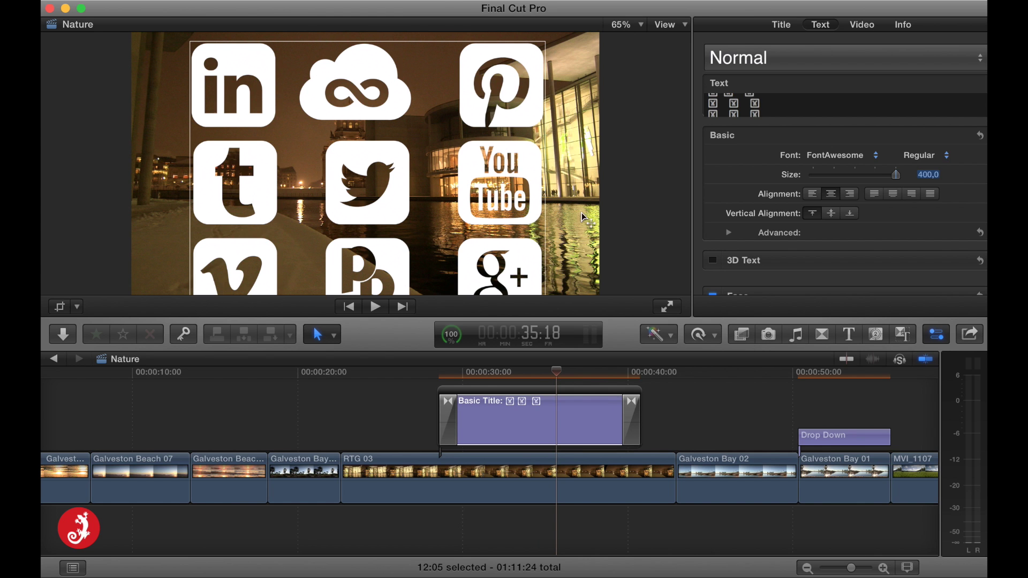
left_click_drag(898, 174, 878, 183)
Try other face colours for the icons in the colour picker, keeping them white
scroll(876, 182, "down", 4)
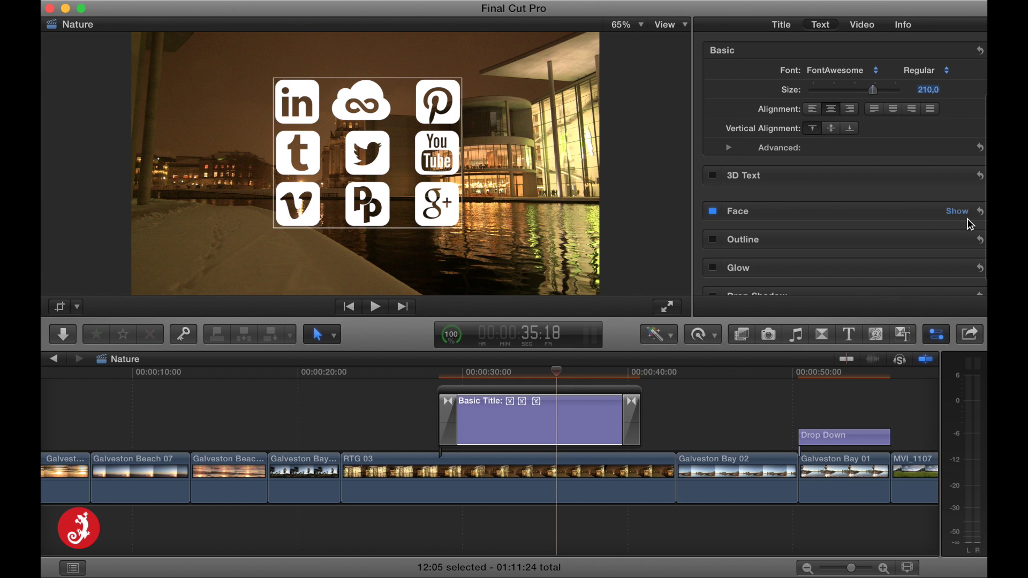
left_click(957, 211)
left_click(821, 250)
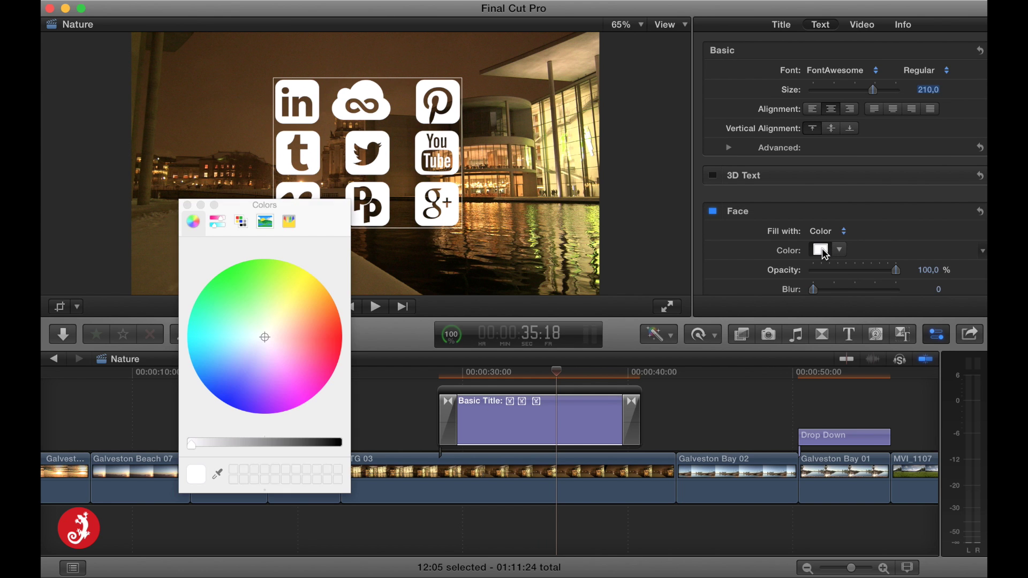
left_click_drag(328, 349, 265, 338)
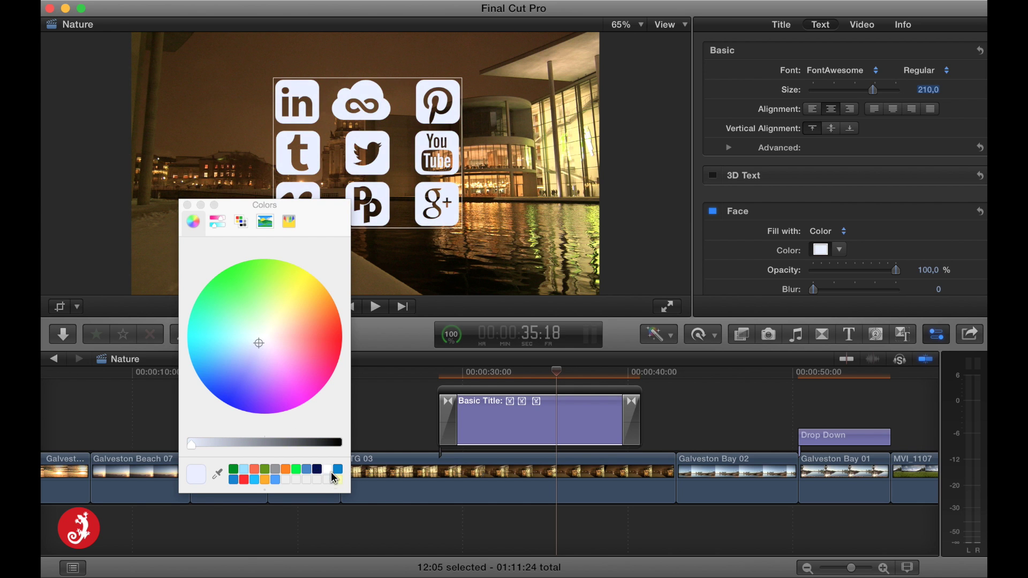
left_click(188, 206)
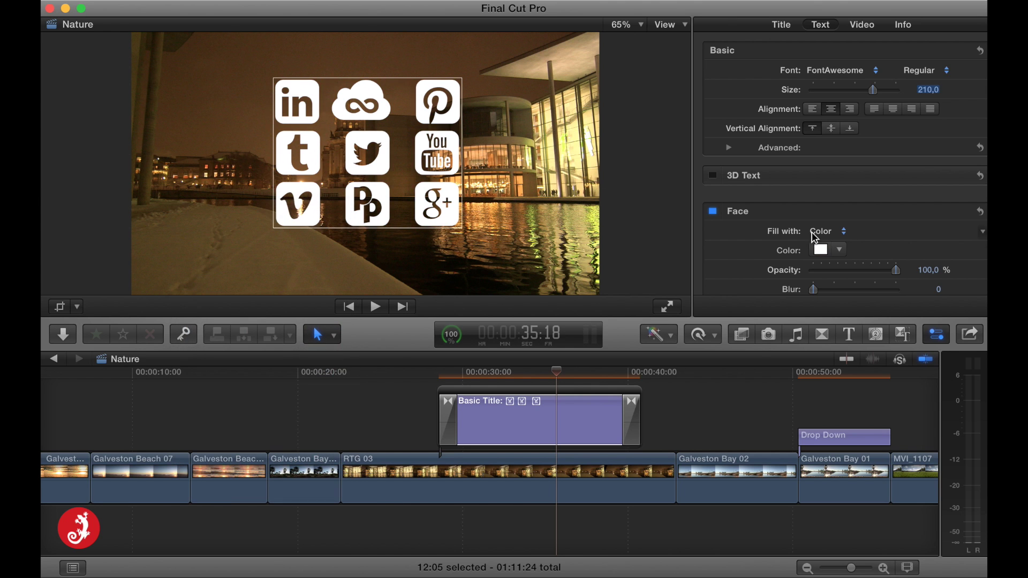
left_click(959, 211)
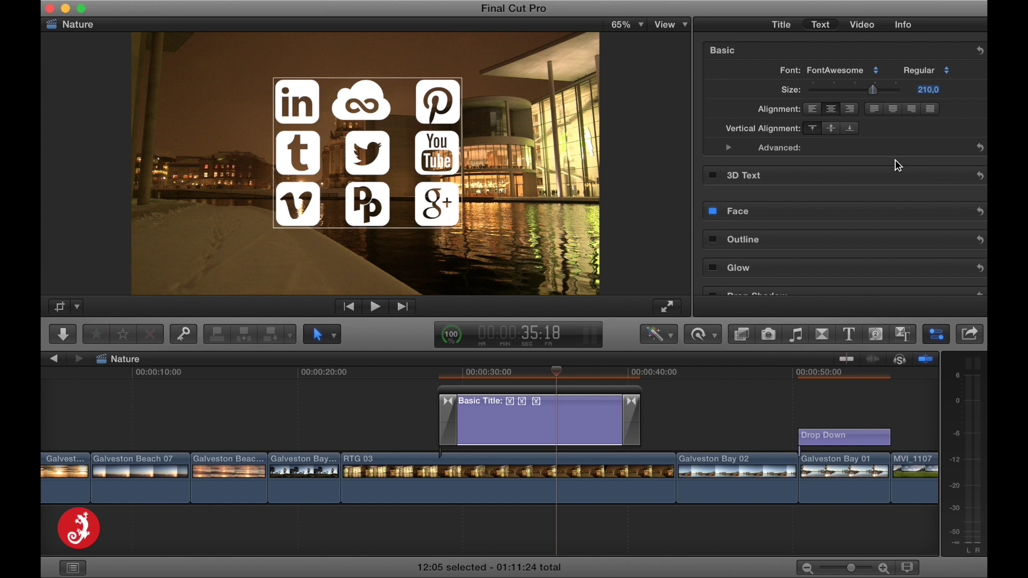
Drag the Basic Title storyline earlier to about 00:00:09 and return to frame 33:20
scroll(899, 166, "up", 2)
scroll(899, 166, "up", 1)
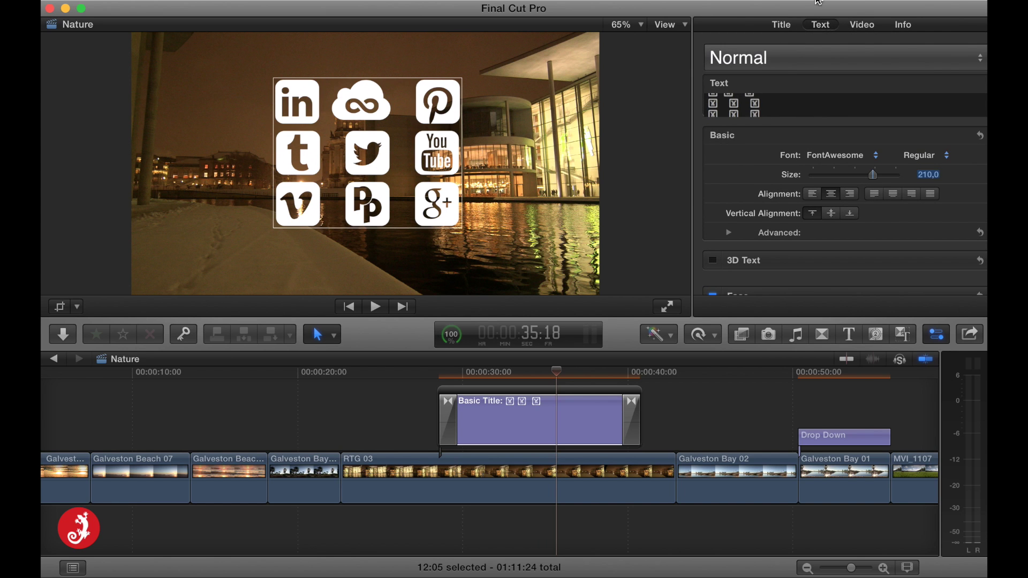
left_click(619, 397)
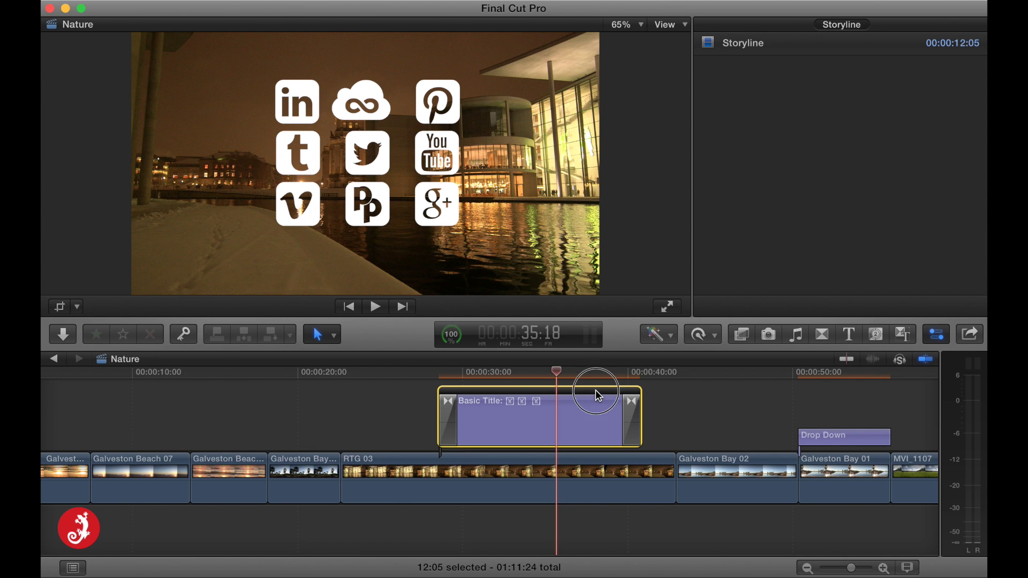
left_click_drag(599, 397, 251, 409)
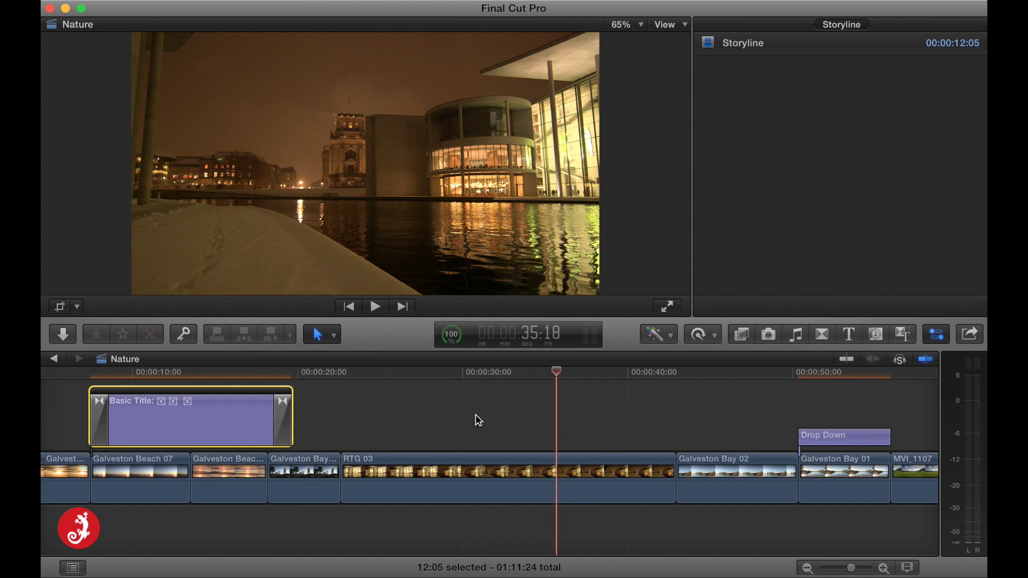
left_click(527, 374)
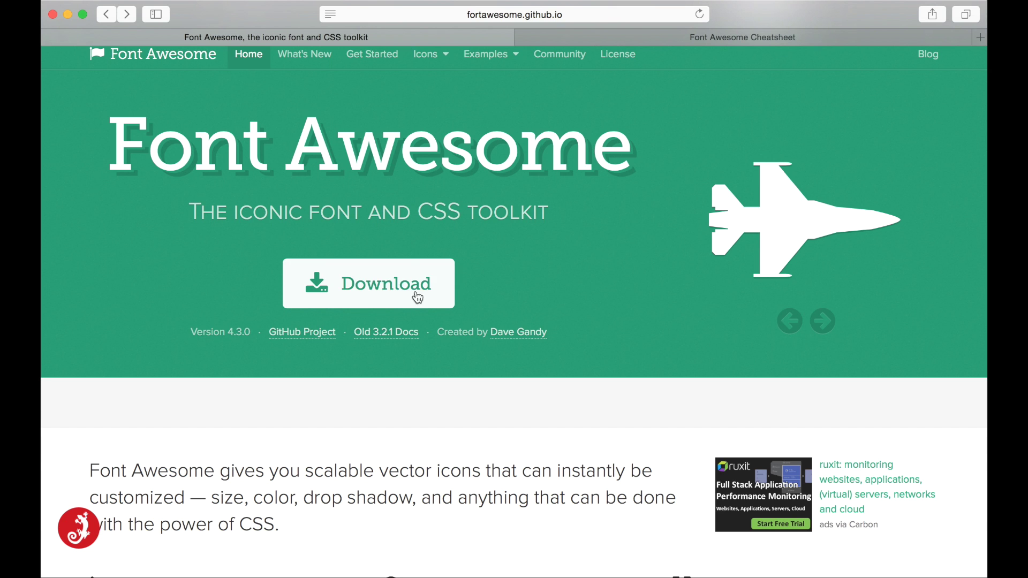
Switch from the Font Awesome home page to the font-awesome-4.3.0 folder in Finder
key("super+Tab")
key("super+Tab")
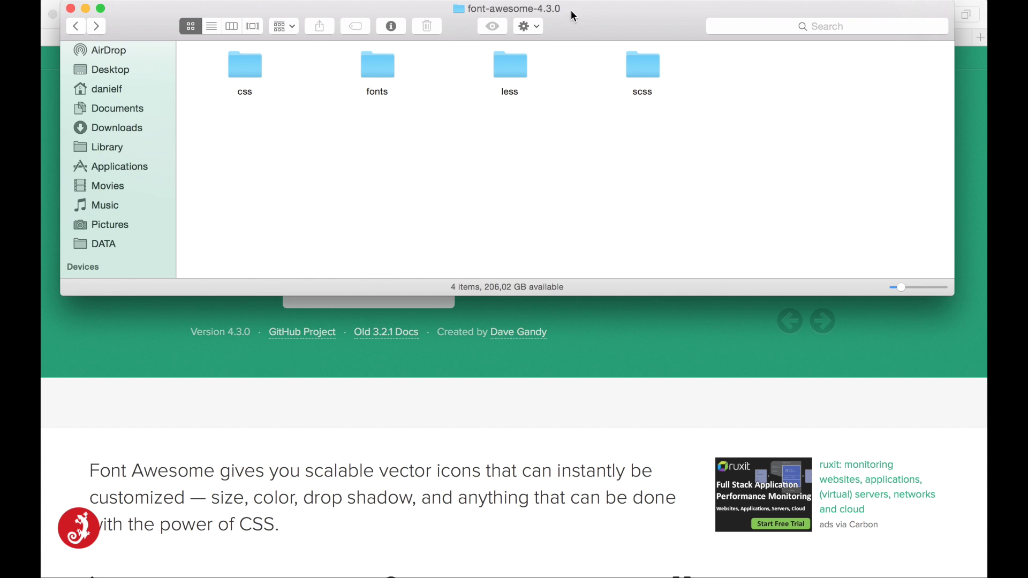
Install fontawesome-webfont.ttf from the fonts folder, accepting it in Font Validation
double_click(387, 69)
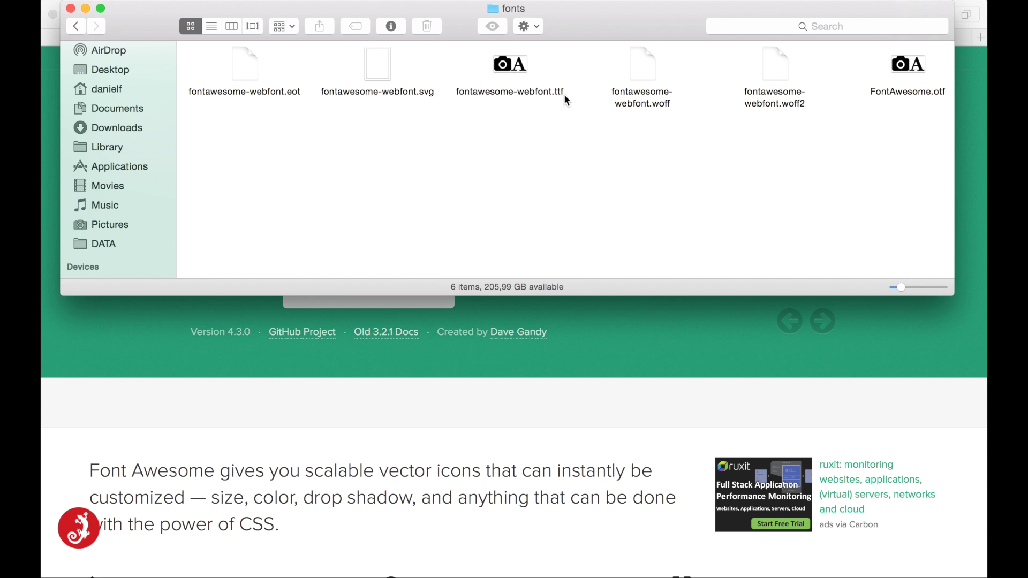
double_click(521, 69)
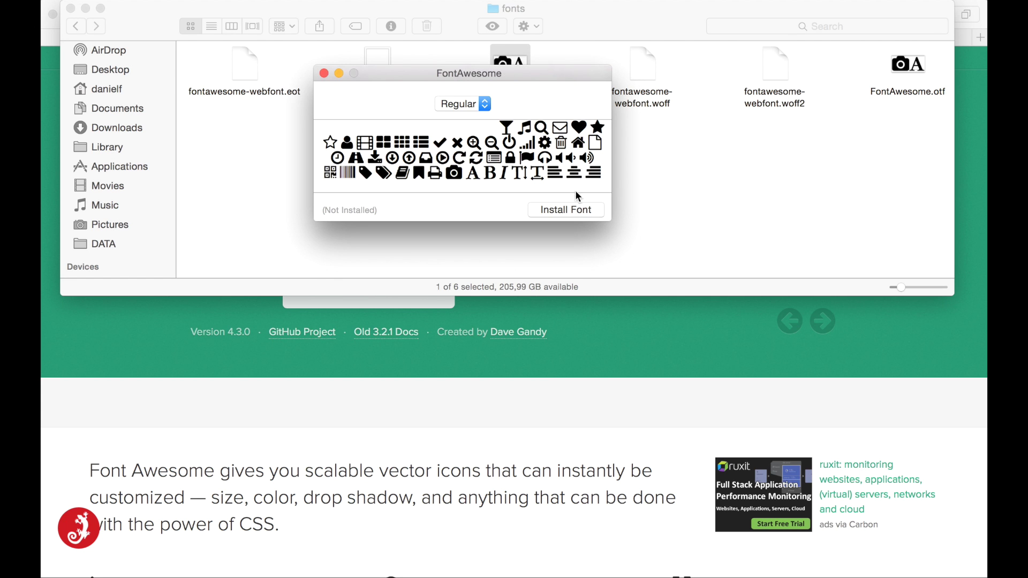
left_click(580, 209)
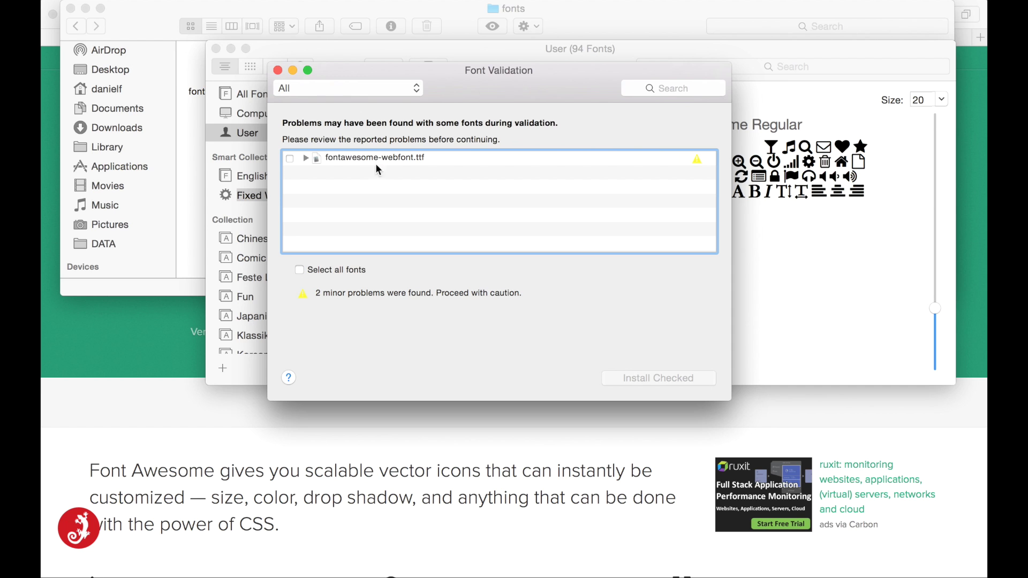
left_click(291, 159)
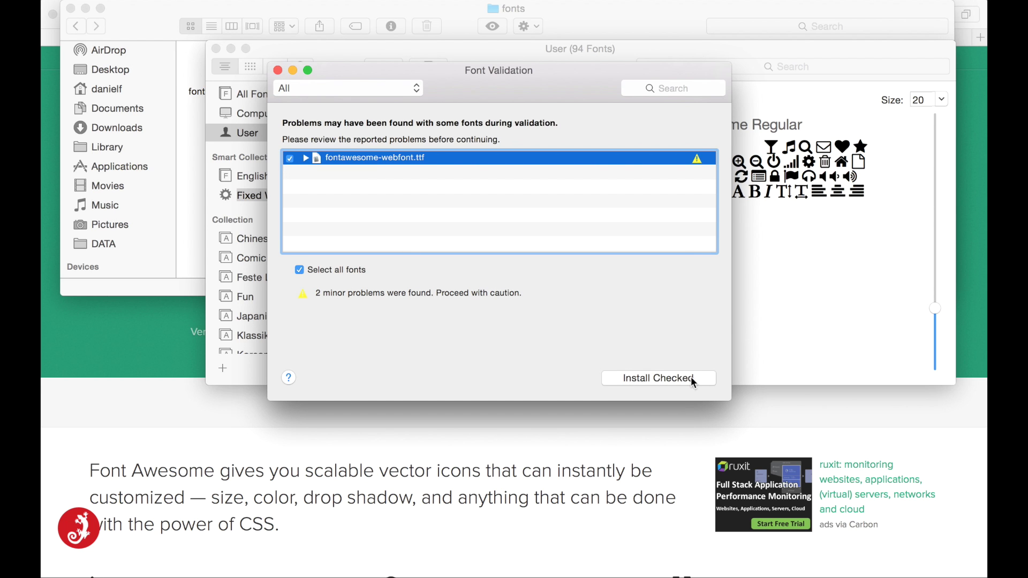
left_click(278, 71)
Select the fa-coffee glyph on the Font Awesome Cheatsheet in Safari
left_click(216, 49)
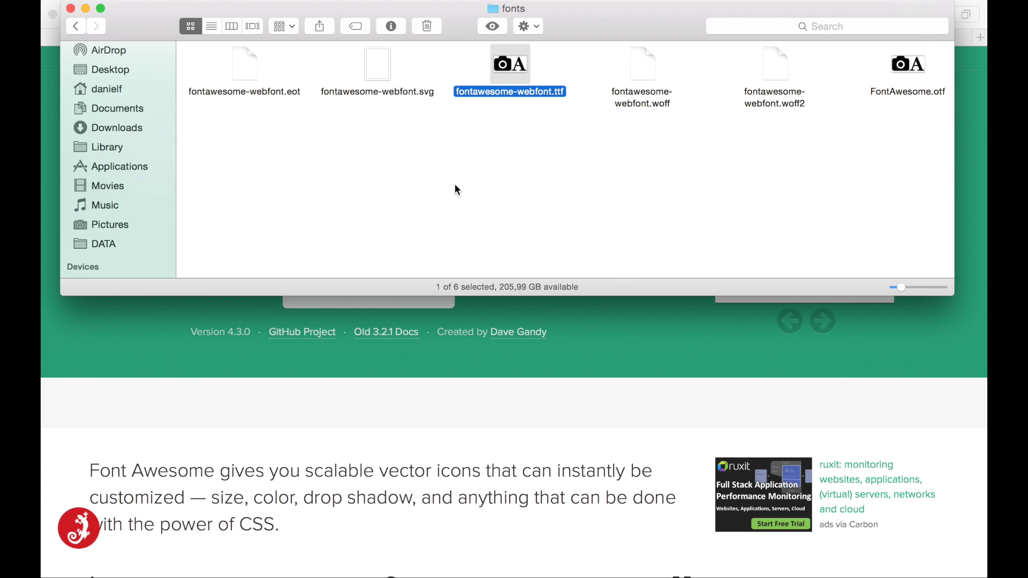
key("super+Tab")
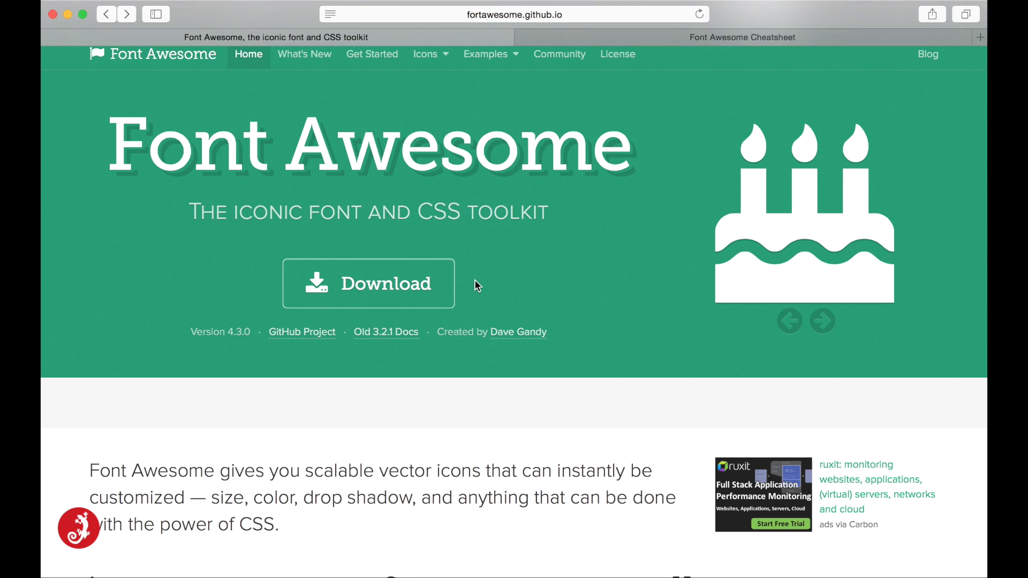
left_click(688, 37)
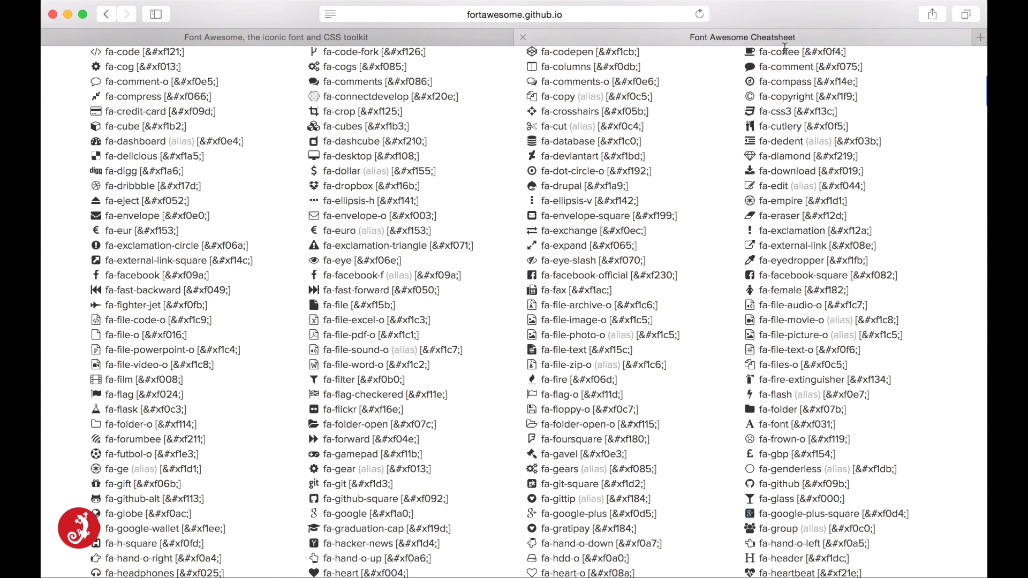
scroll(642, 224, "down", 3)
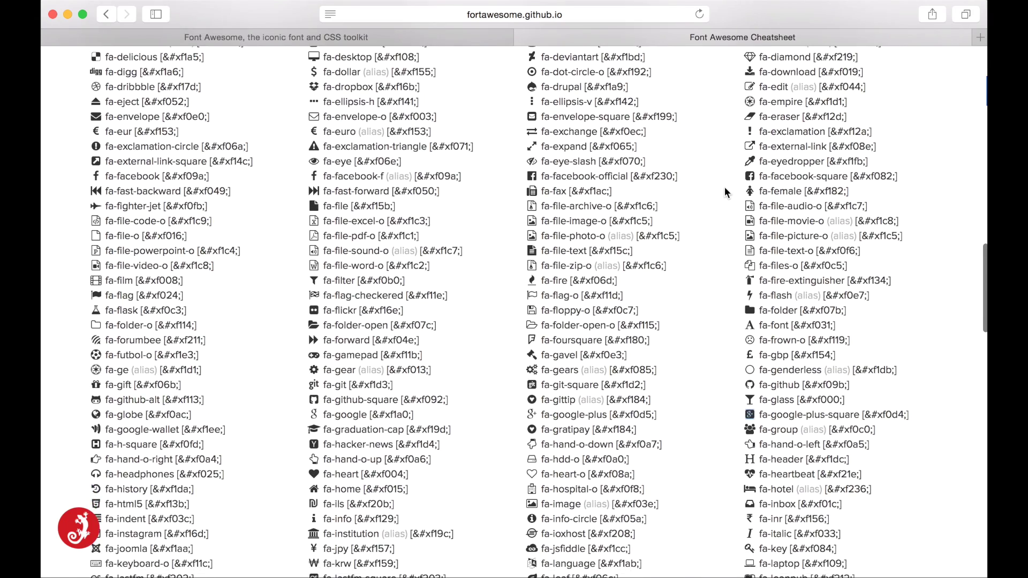
scroll(729, 182, "up", 5)
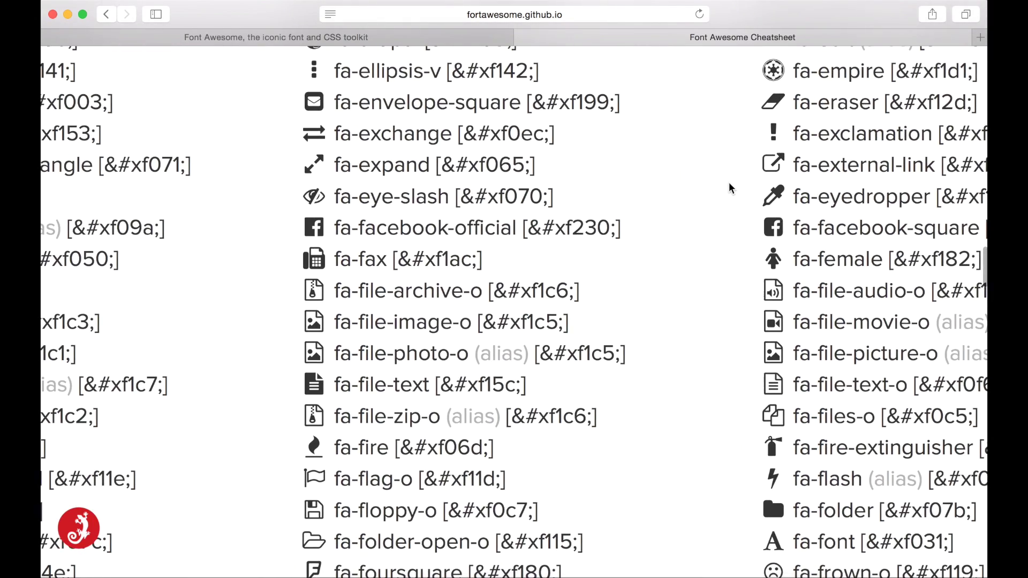
scroll(594, 322, "down", 3)
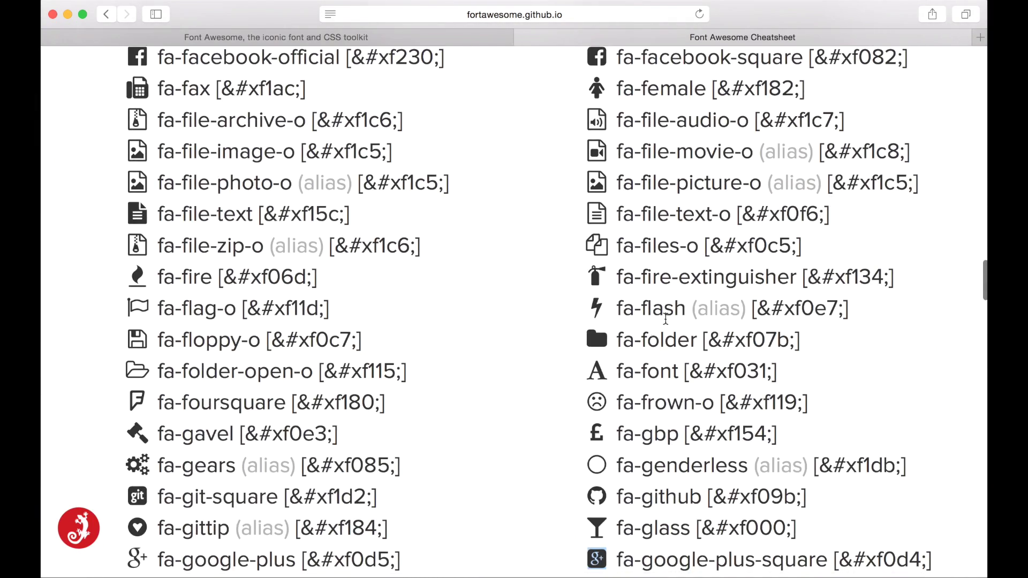
scroll(614, 319, "up", 10)
left_click_drag(612, 303, 582, 303)
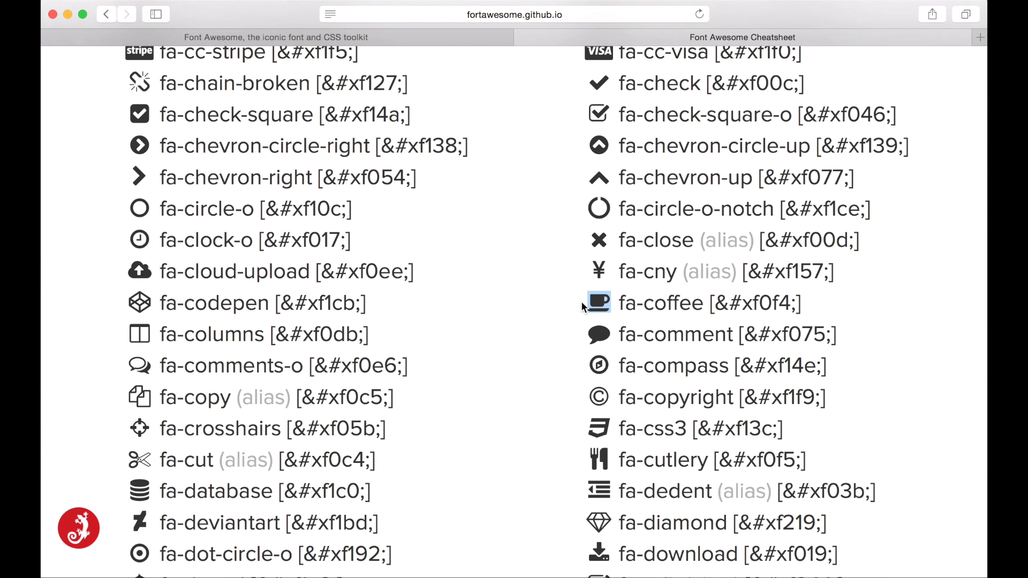
key("super+Tab")
key("super+Tab")
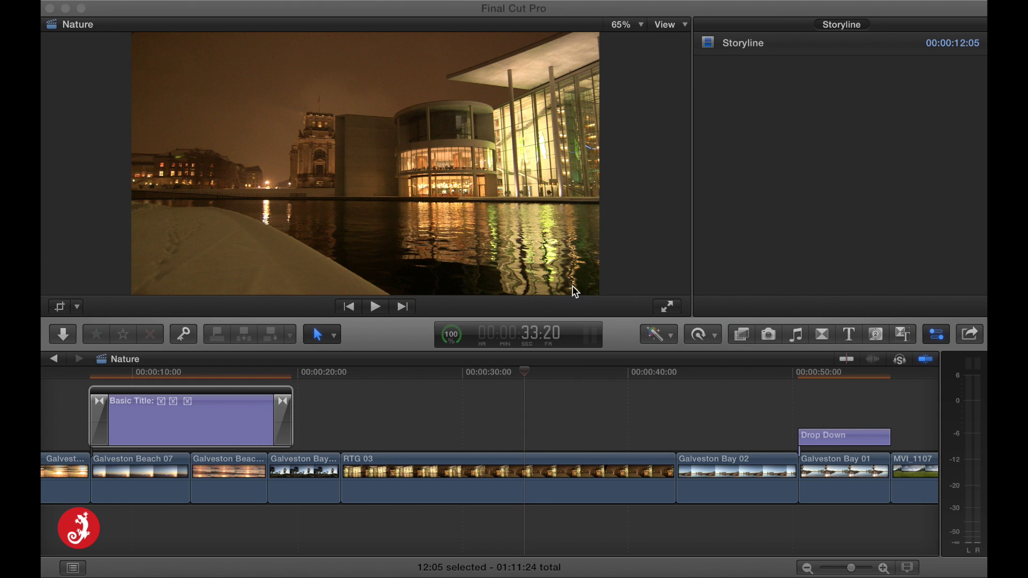
Drag a Basic Title from the Titles browser above the RTG 03 clip and show its text settings
left_click(847, 337)
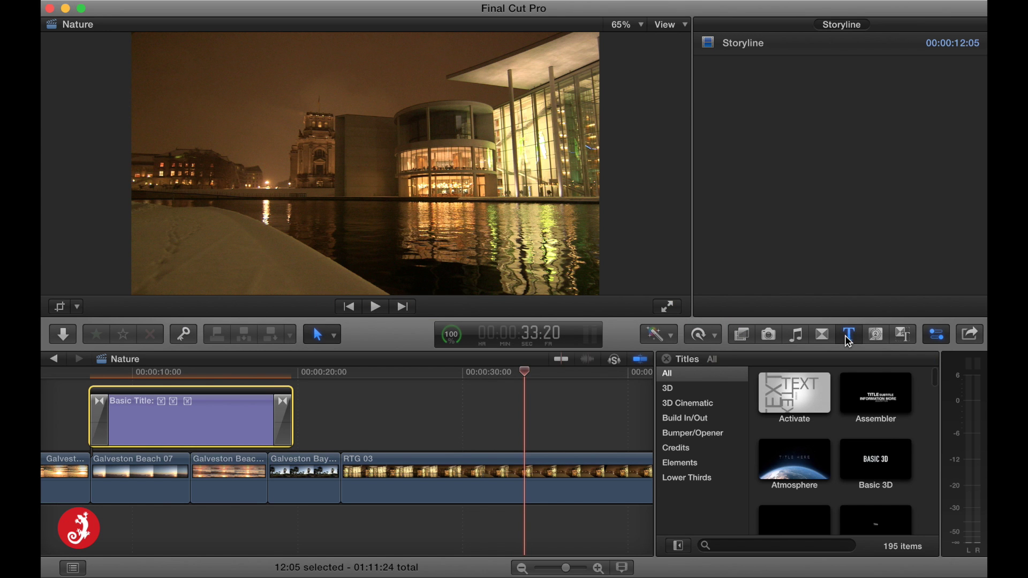
scroll(902, 435, "down", 2)
left_click_drag(905, 439, 480, 407)
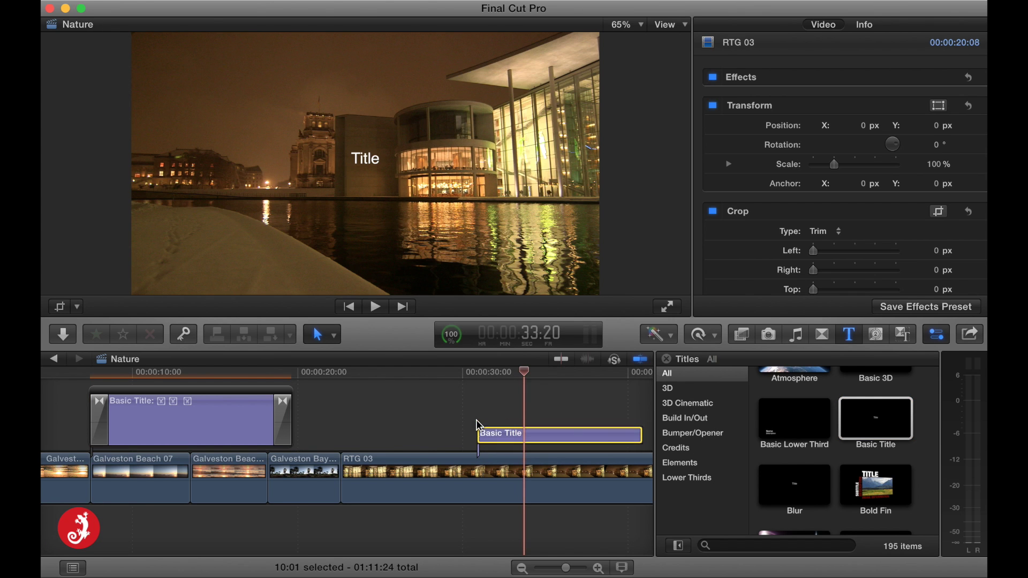
left_click(849, 335)
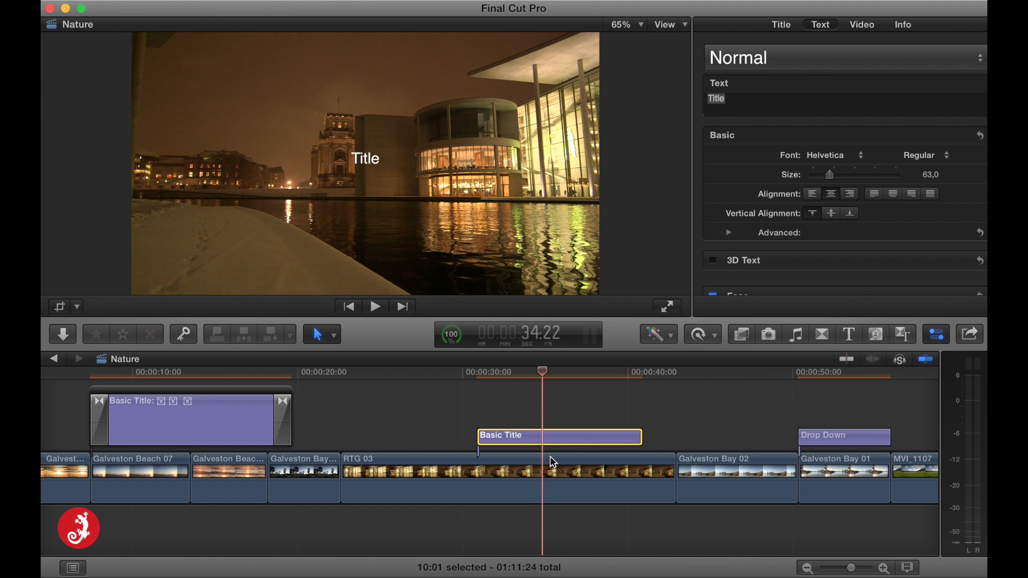
Replace the placeholder 'Title' with the pasted coffee-cup glyph
left_click(730, 100)
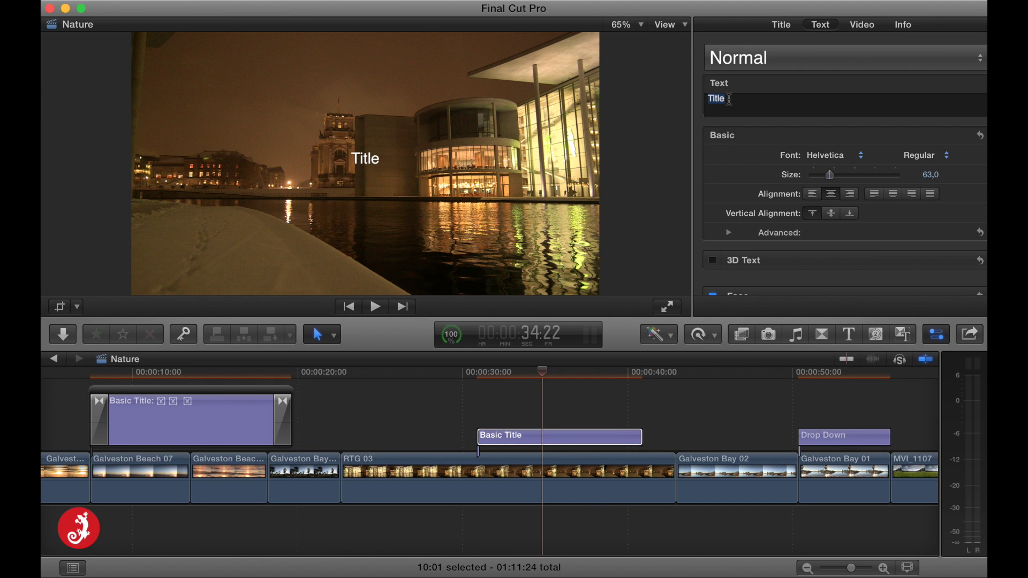
type("ミ")
Change the title font to FontAwesome and increase its size to 157
left_click(863, 161)
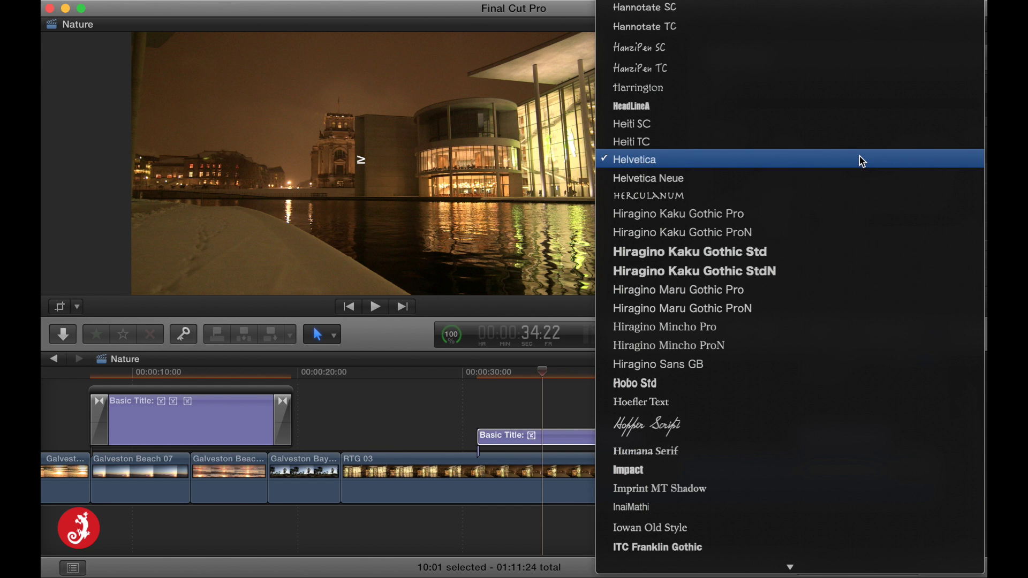
type("font")
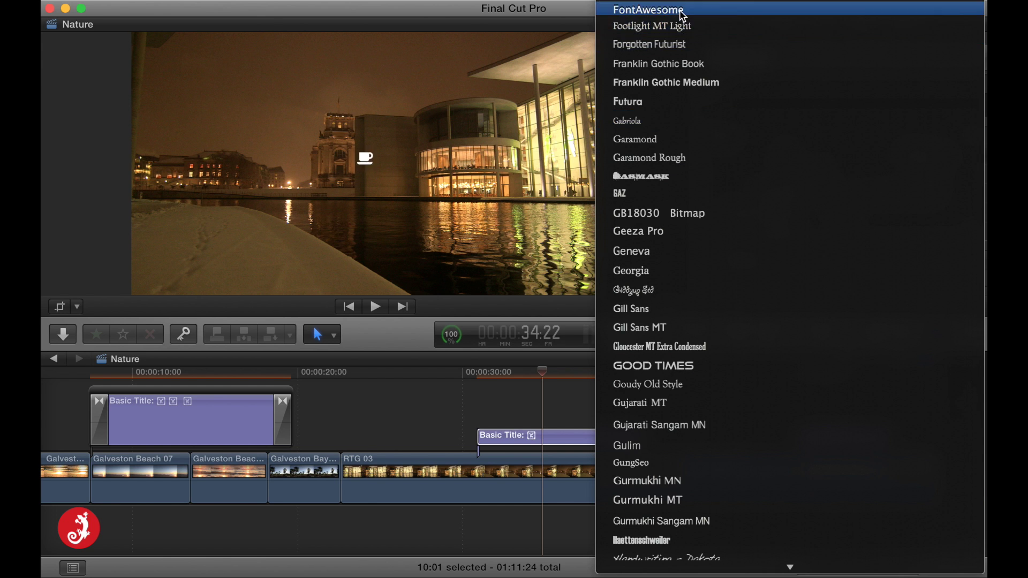
left_click(683, 17)
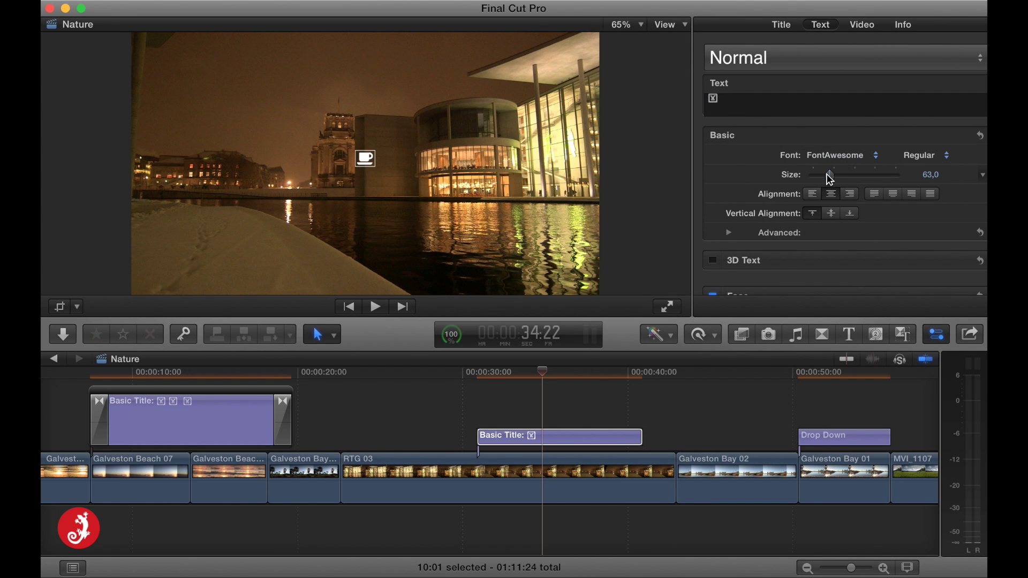
left_click_drag(830, 179, 853, 178)
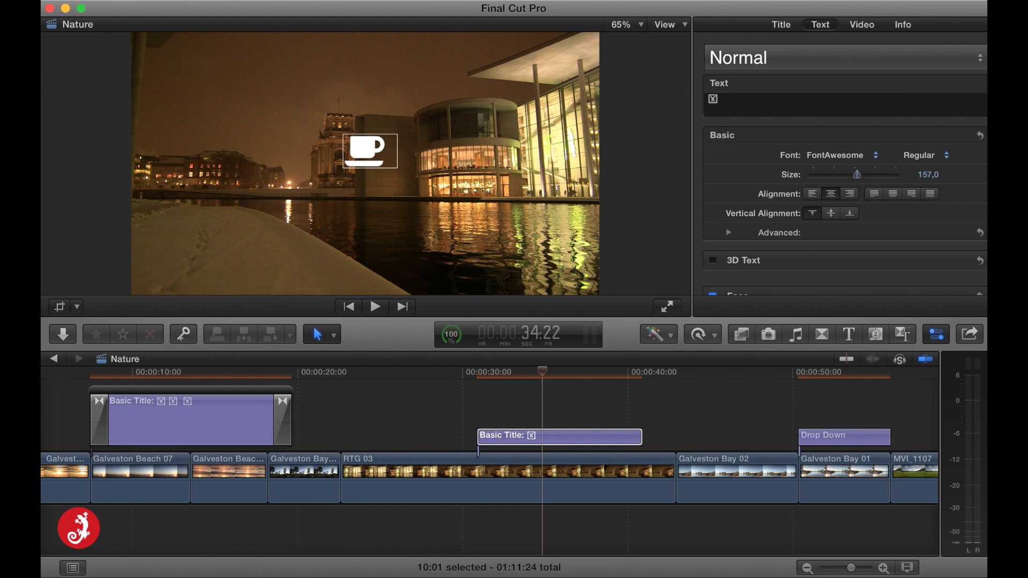
Reset the Safari cheatsheet's zoom and copy the fa-facebook-square glyph for use in Final Cut Pro
key("super+Tab")
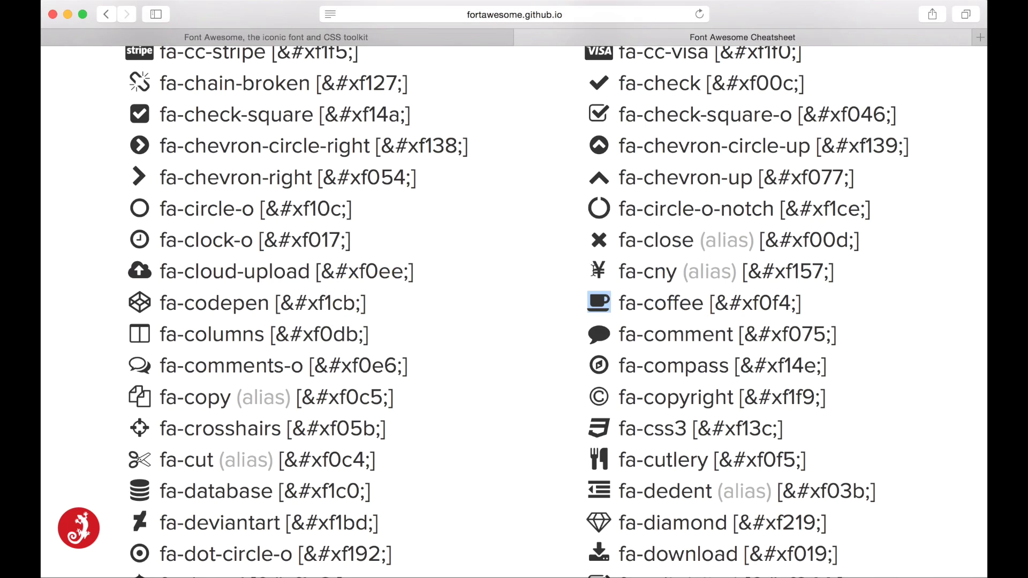
scroll(581, 289, "down", 3)
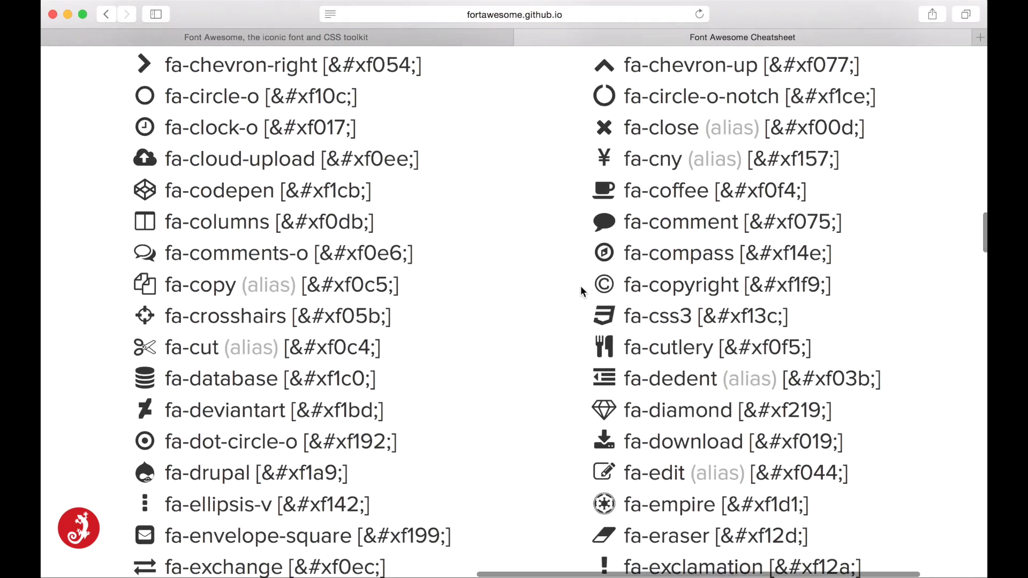
key("super+minus")
scroll(581, 289, "down", 15)
scroll(590, 306, "right", 3)
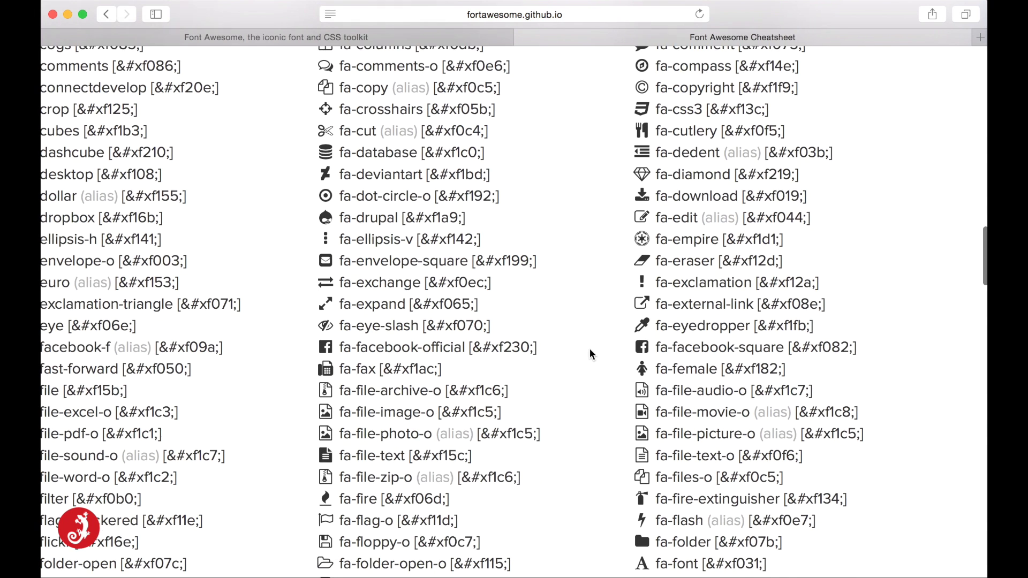
scroll(648, 348, "left", 3)
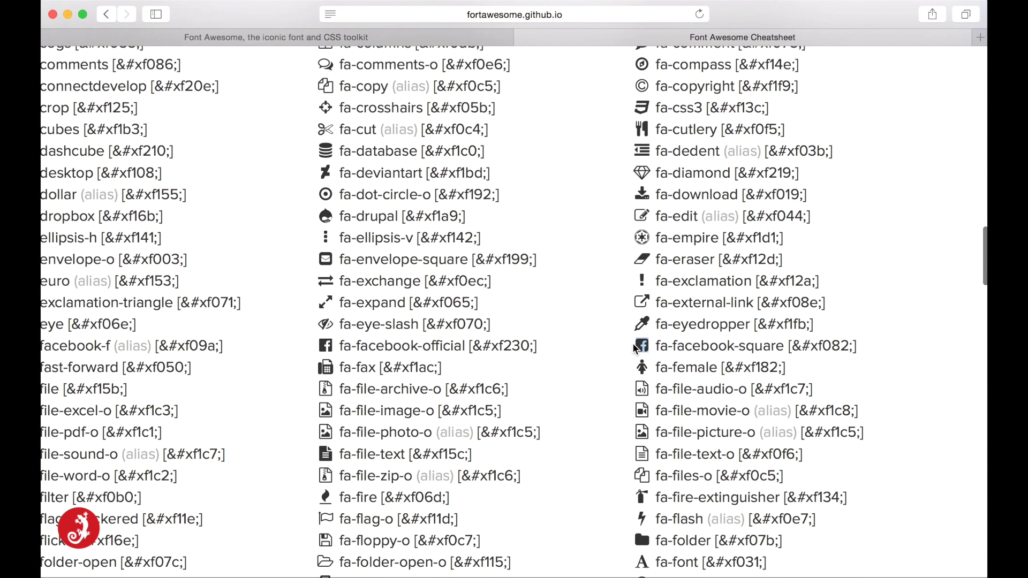
key("super+Tab")
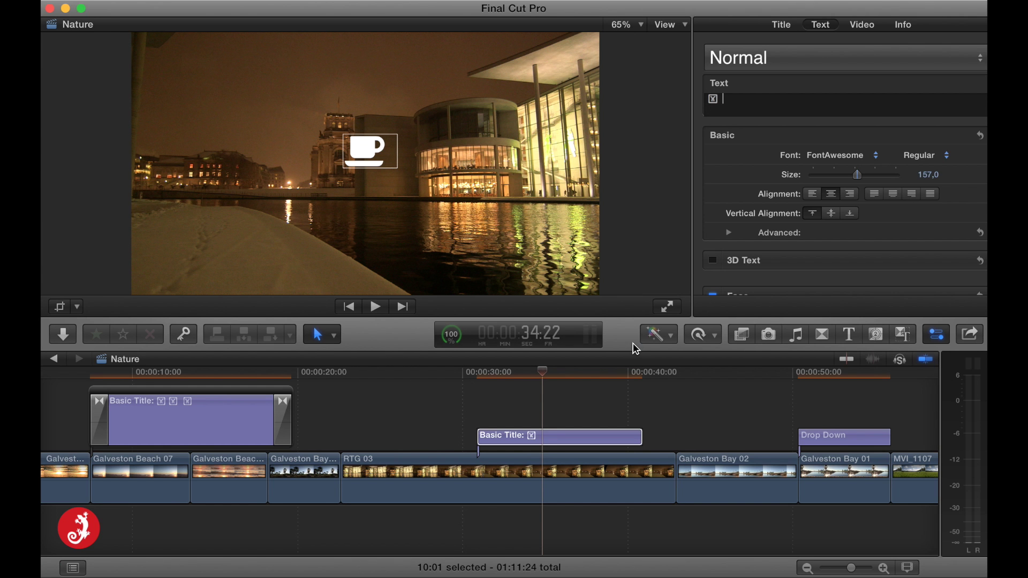
Paste the Facebook-square glyph after the coffee cup and drag the title down to Y -207, centred
key("super+v")
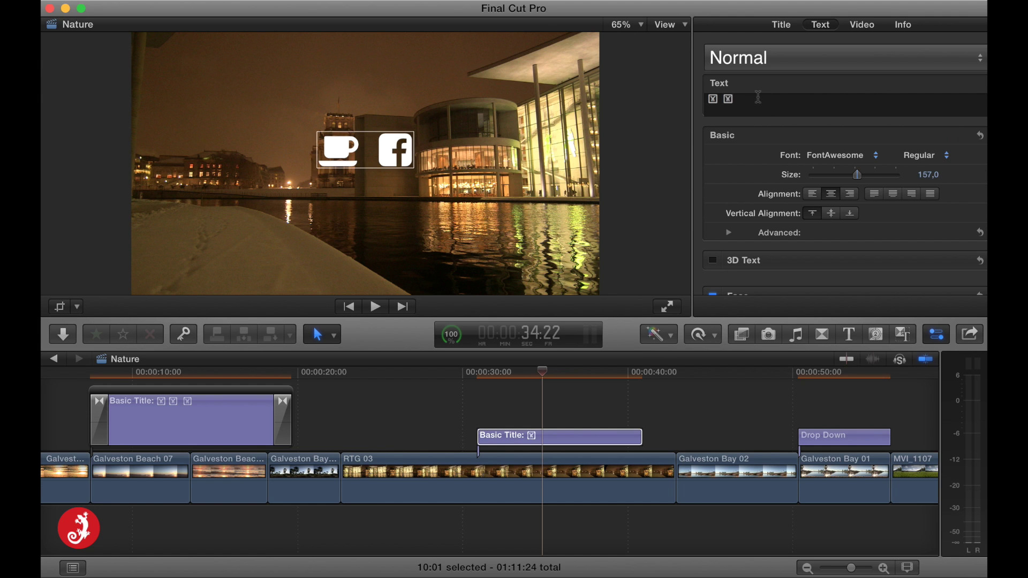
left_click(402, 155)
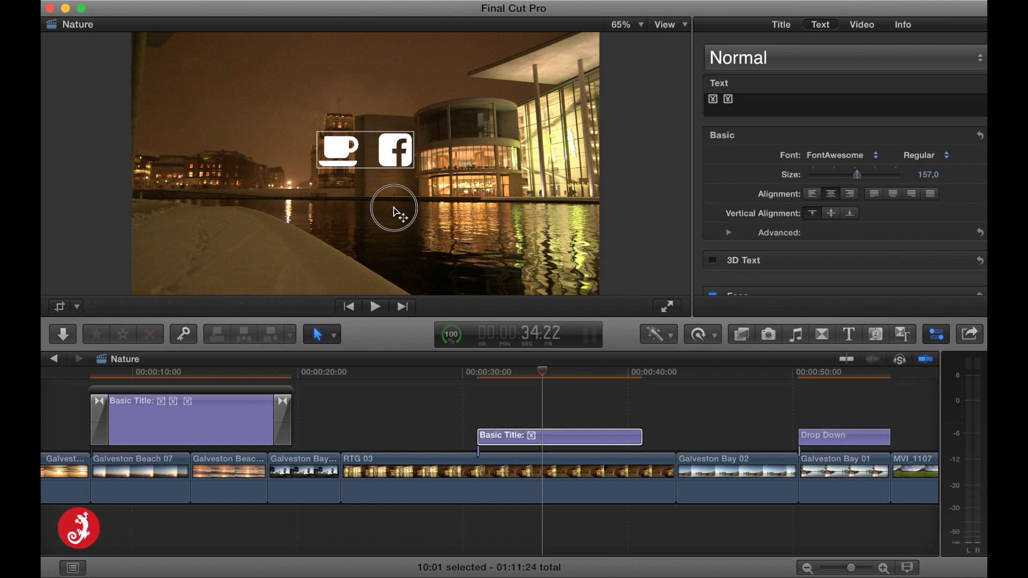
mouse_move(397, 214)
left_mouse_down()
mouse_move(406, 184)
mouse_move(397, 165)
mouse_move(400, 217)
left_mouse_up()
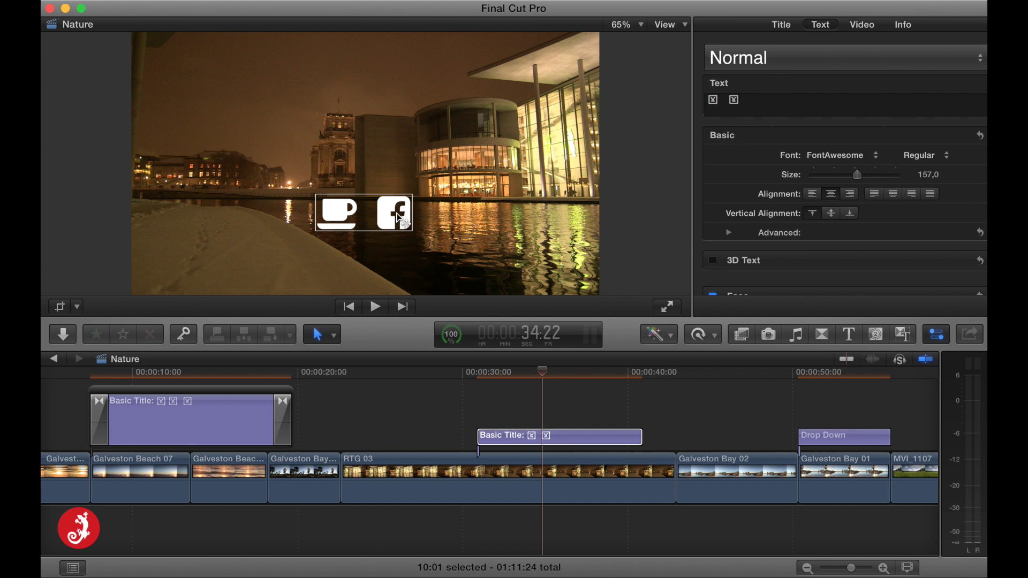